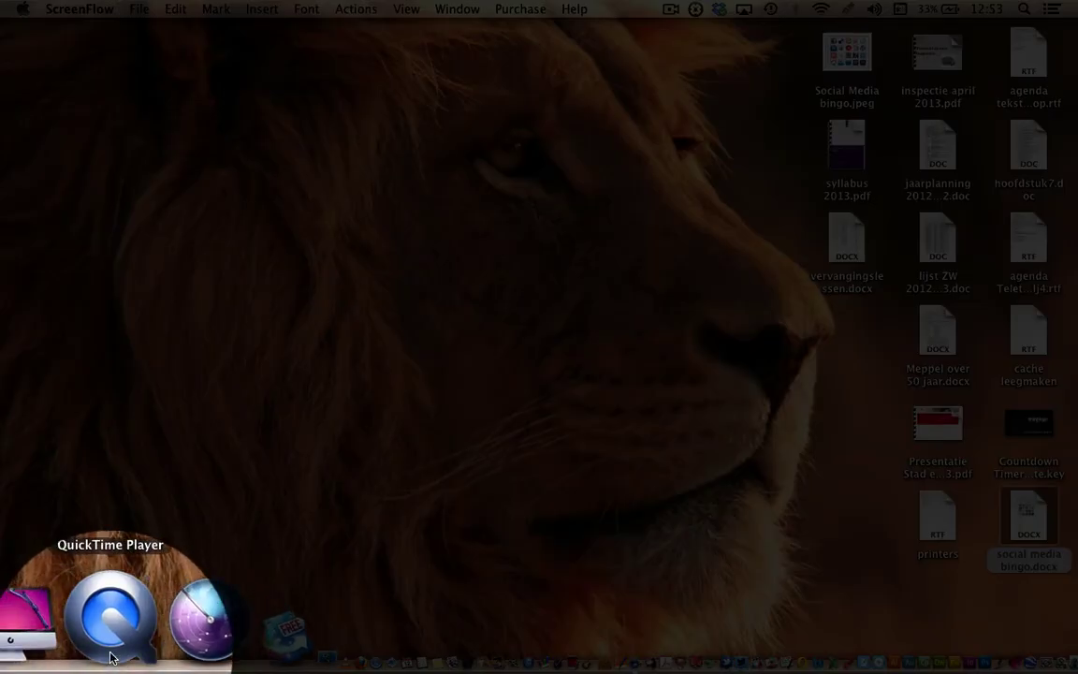
Launch QuickTime Player and open a new screen recording (Nieuwe schermopname).
click(111, 657)
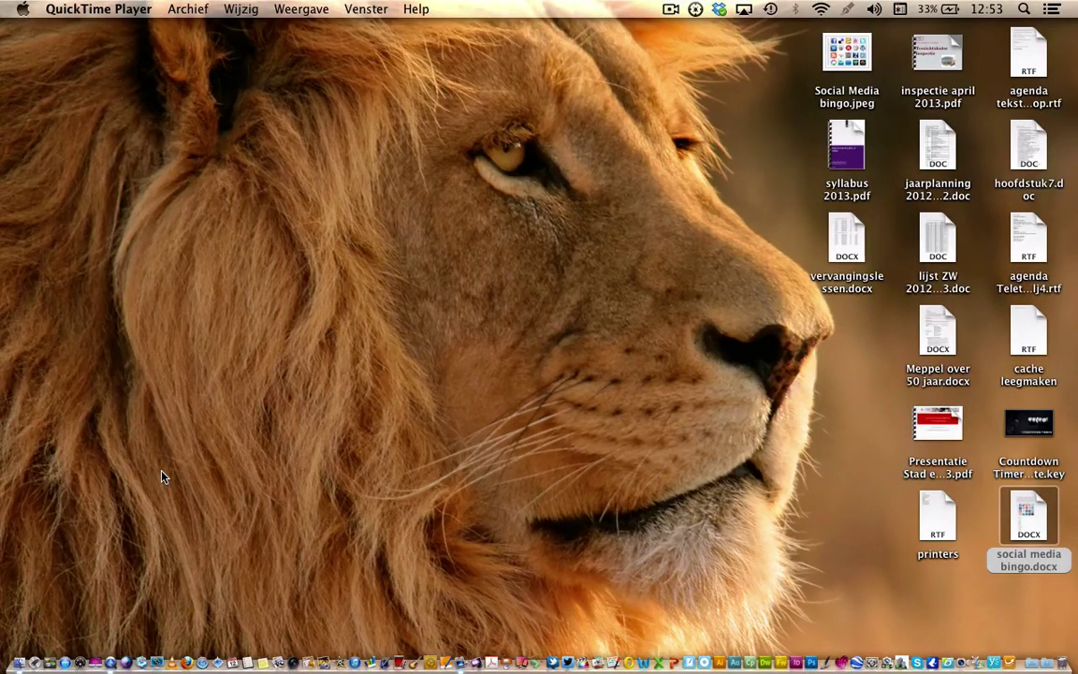
click(188, 10)
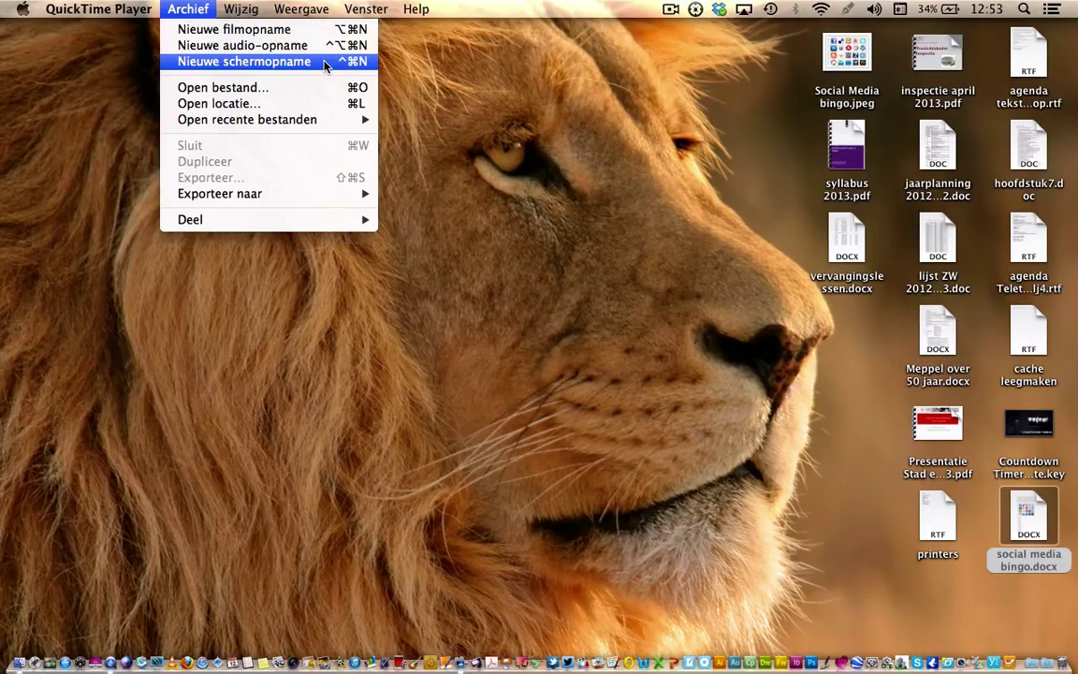
click(326, 61)
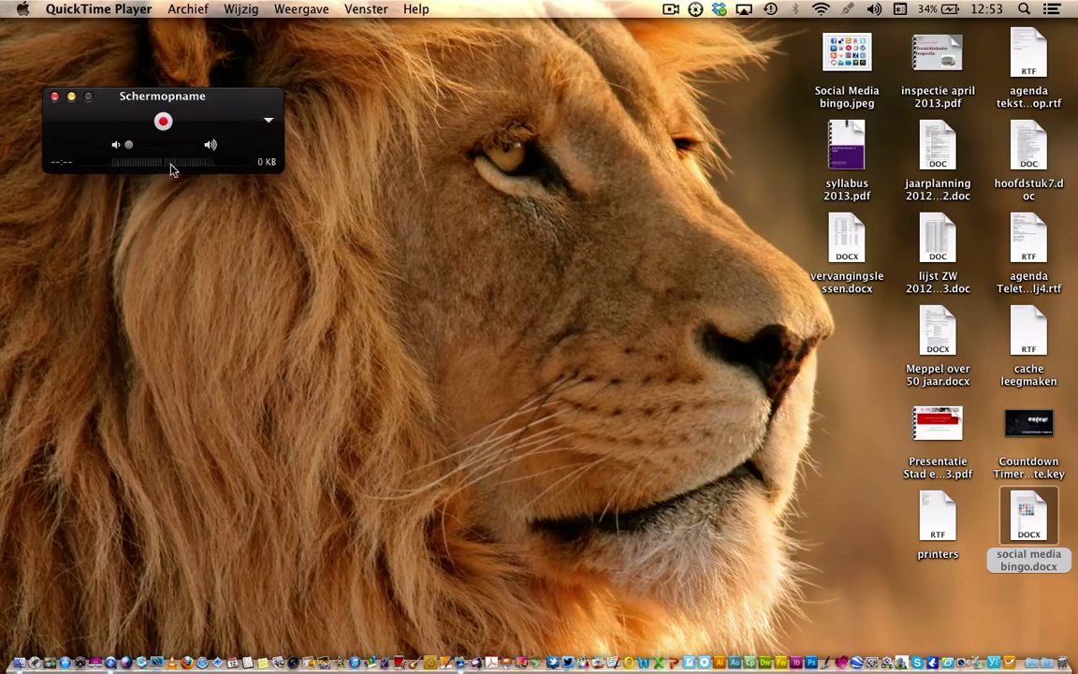
Set the screen recording's microphone to Geen and check the remaining recording options.
click(269, 124)
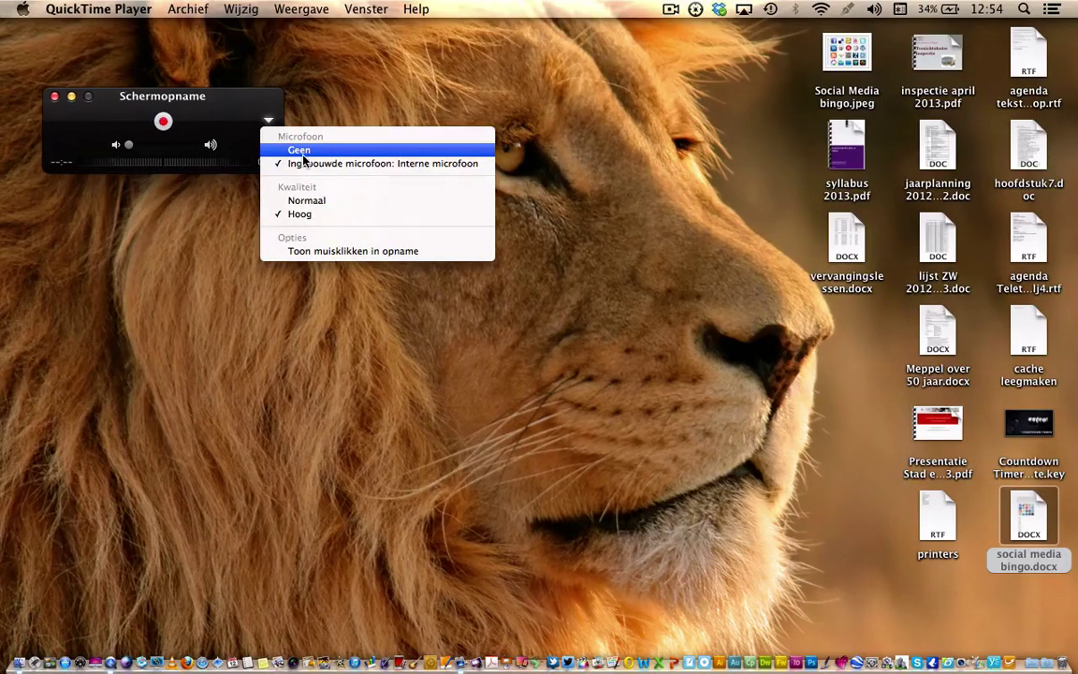
click(302, 154)
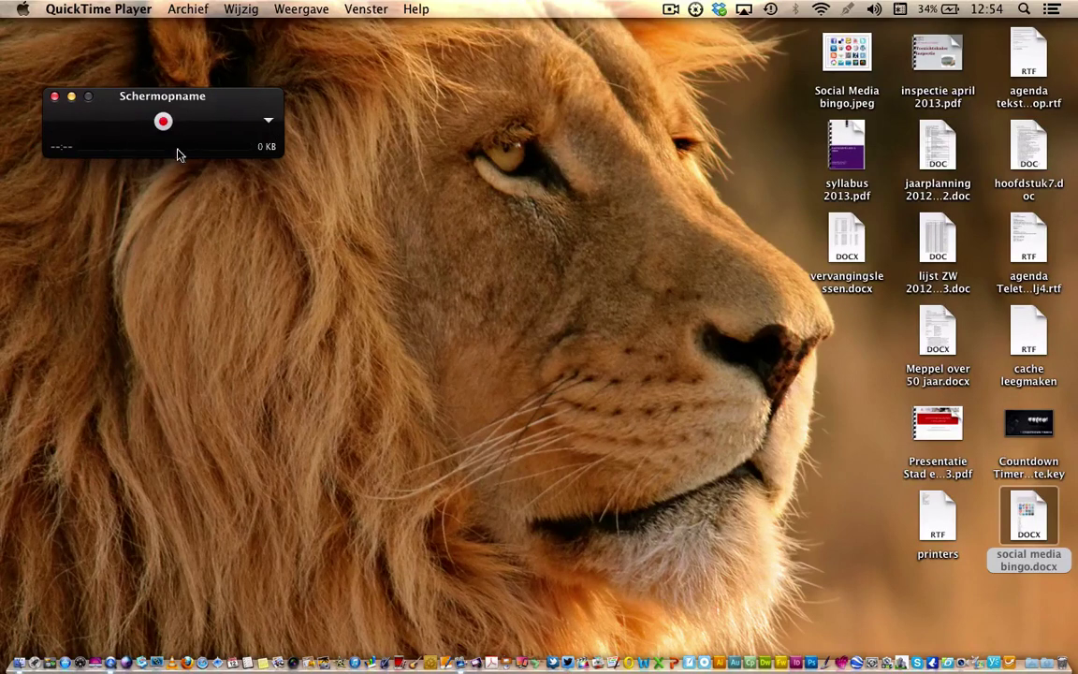
click(269, 121)
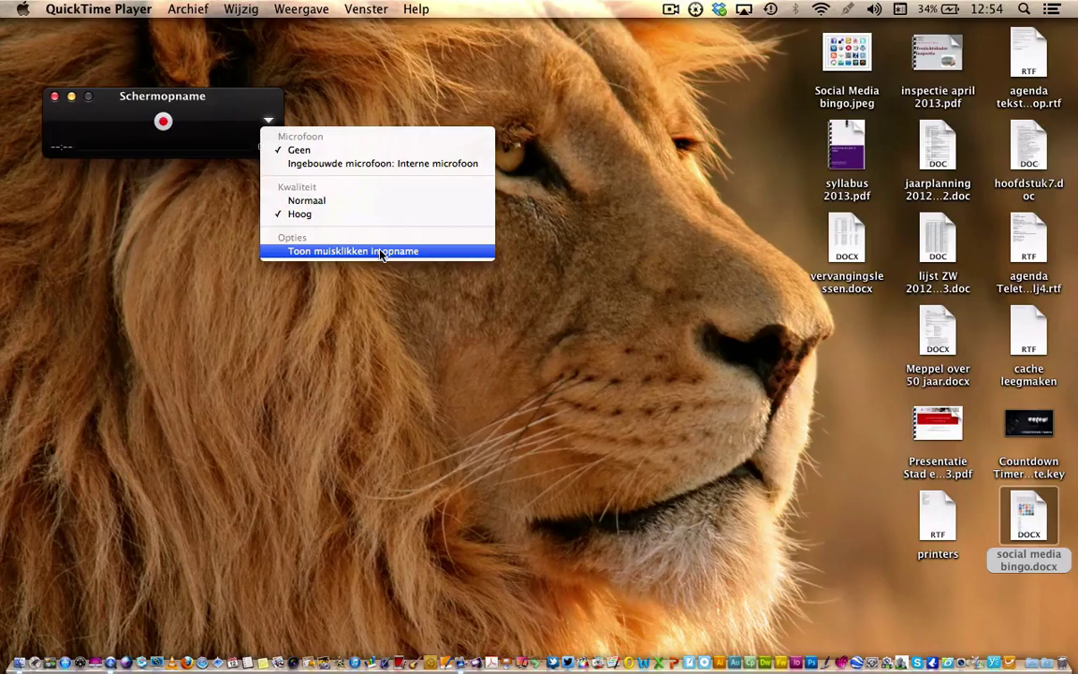
click(221, 115)
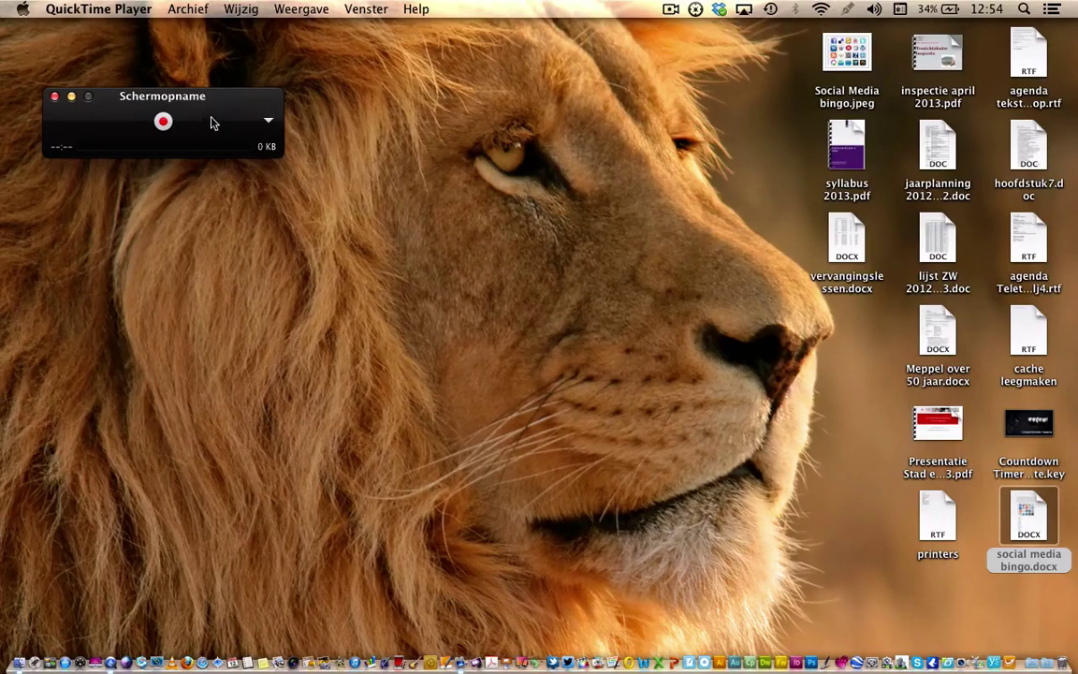
Record the full screen for a short while, then stop the recording.
click(163, 122)
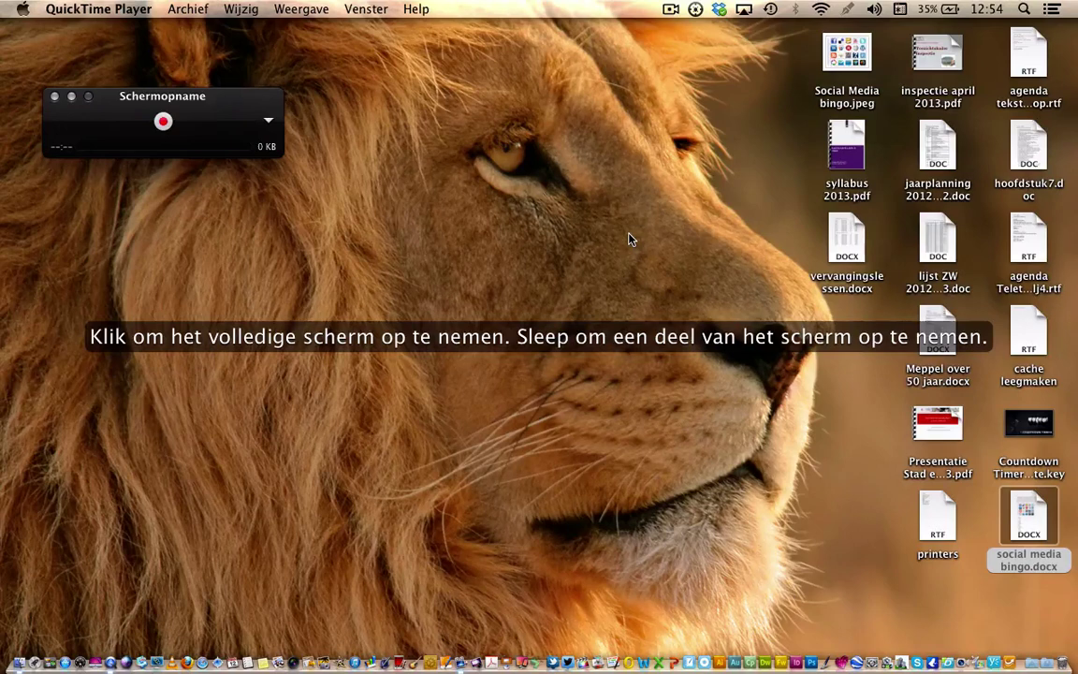
click(483, 264)
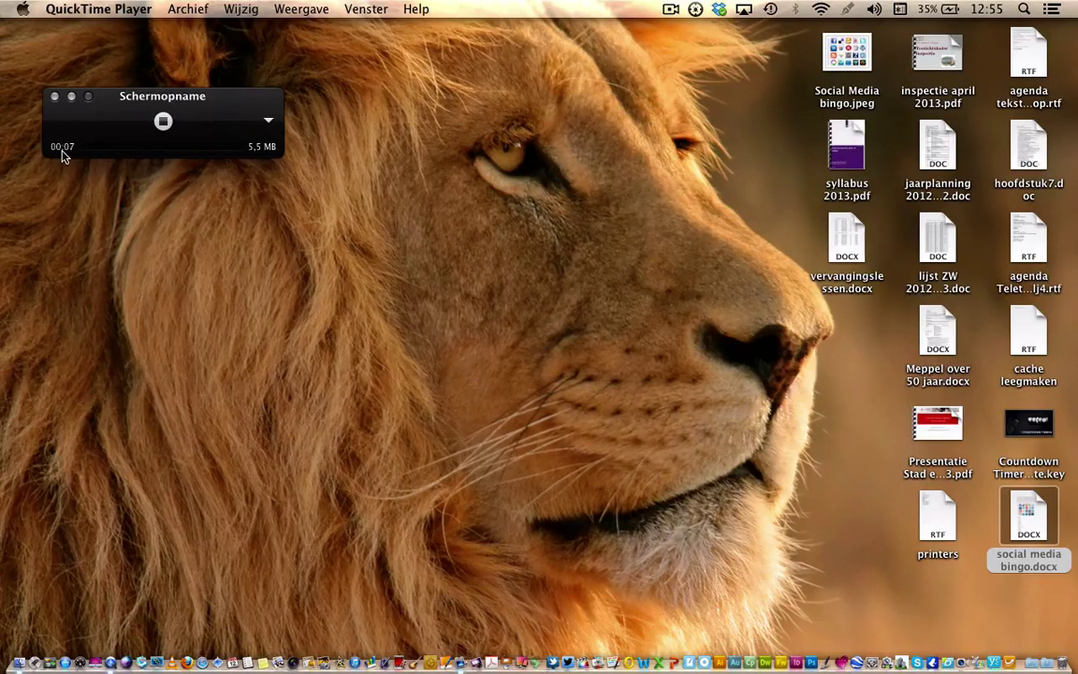
click(163, 123)
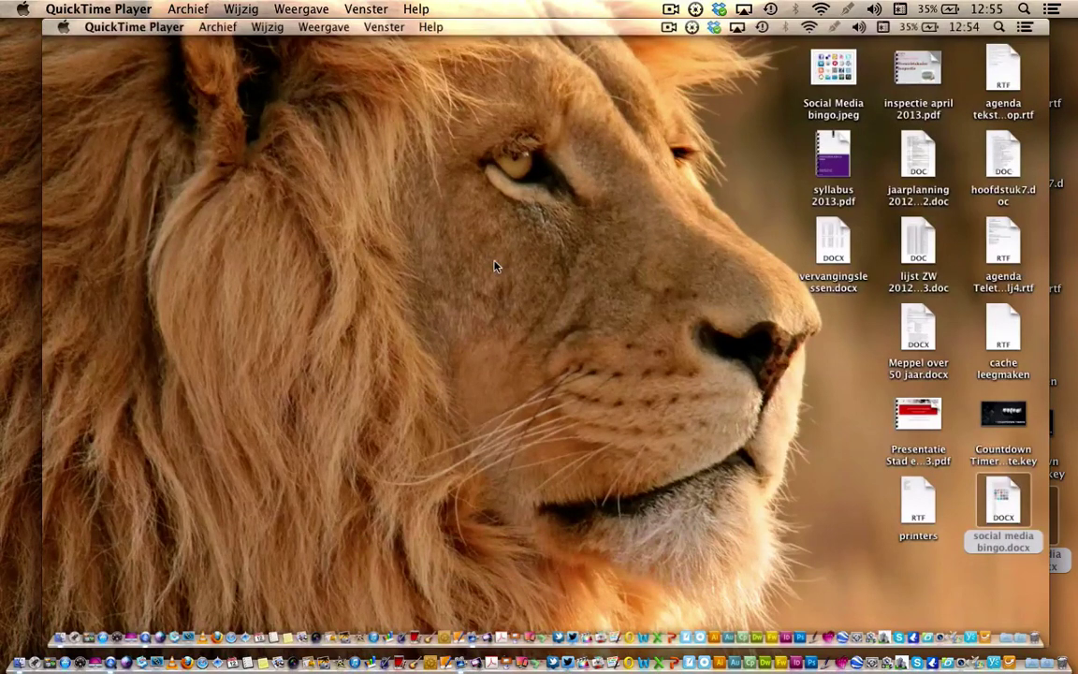
Open the export settings for the untitled recording and choose Bureaublad as the destination.
mouse_move(346, 361)
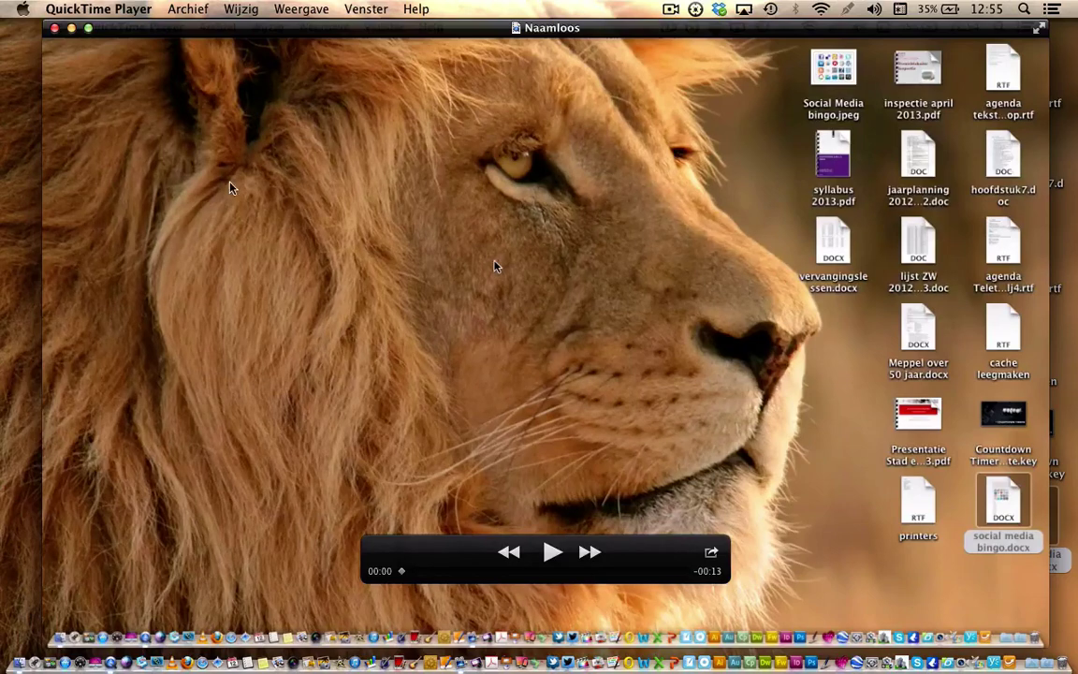
click(188, 10)
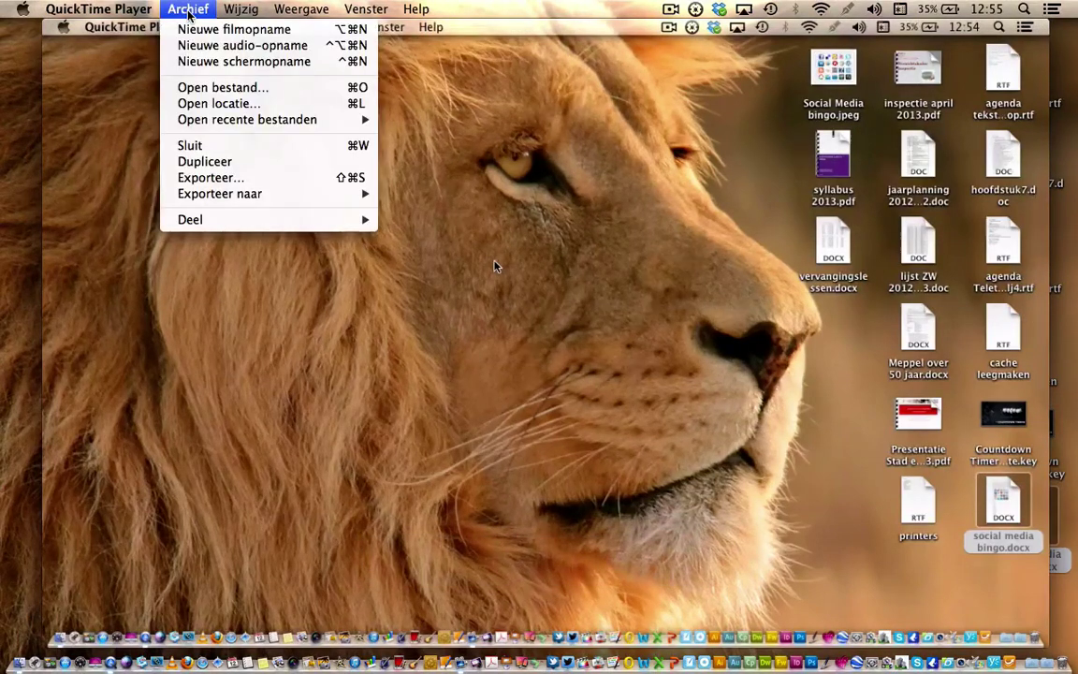
mouse_move(224, 195)
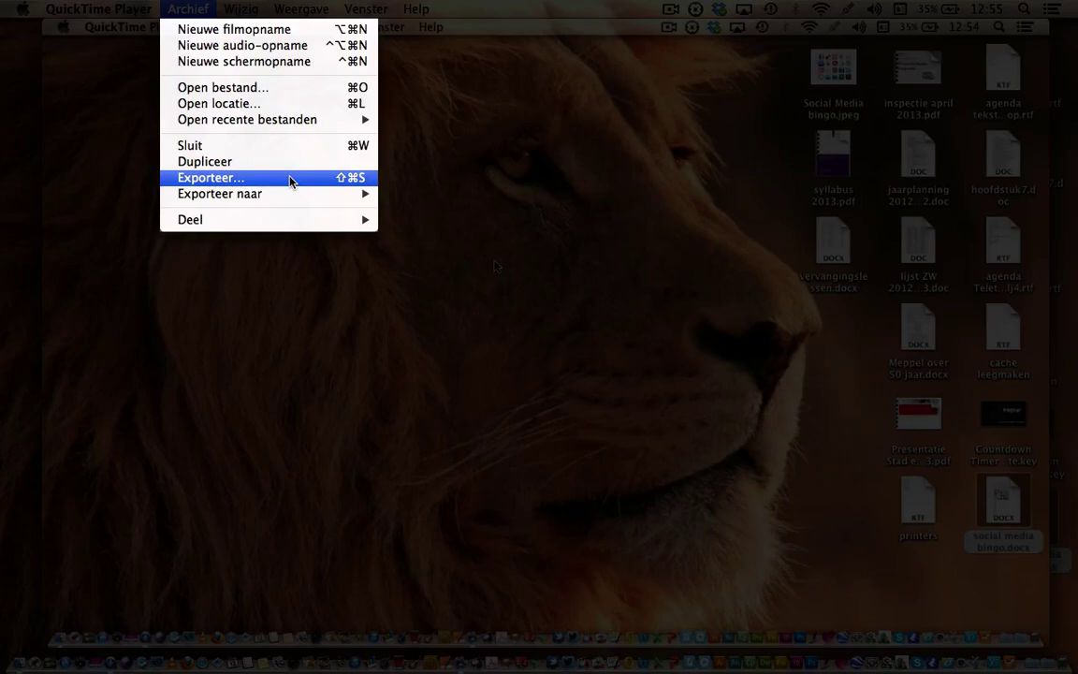
click(289, 178)
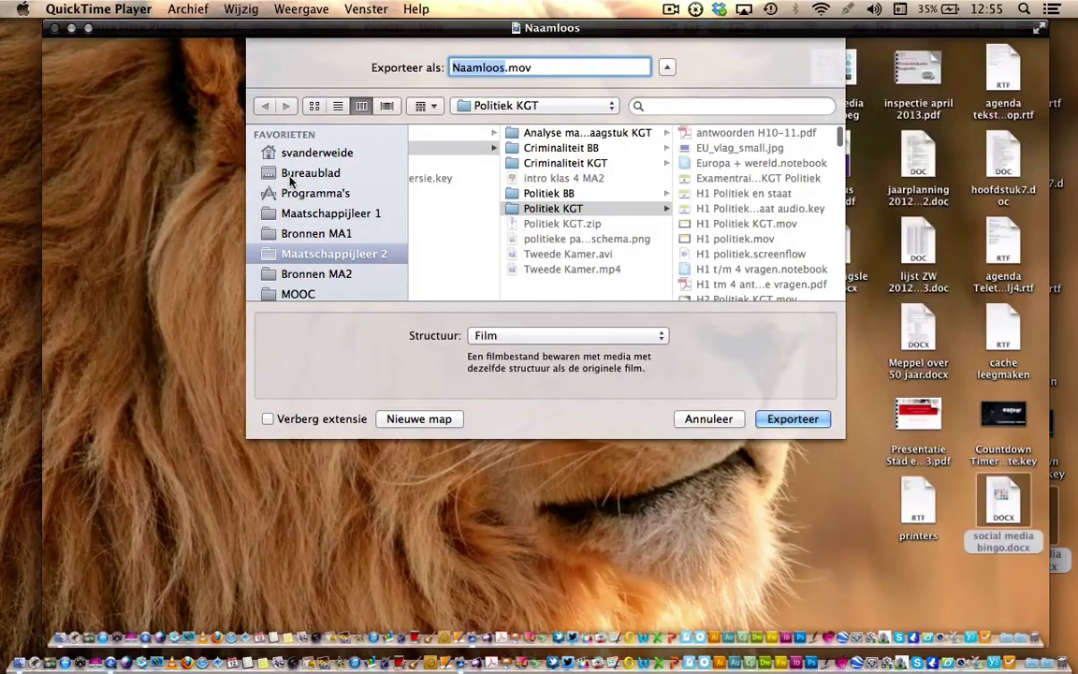
click(290, 177)
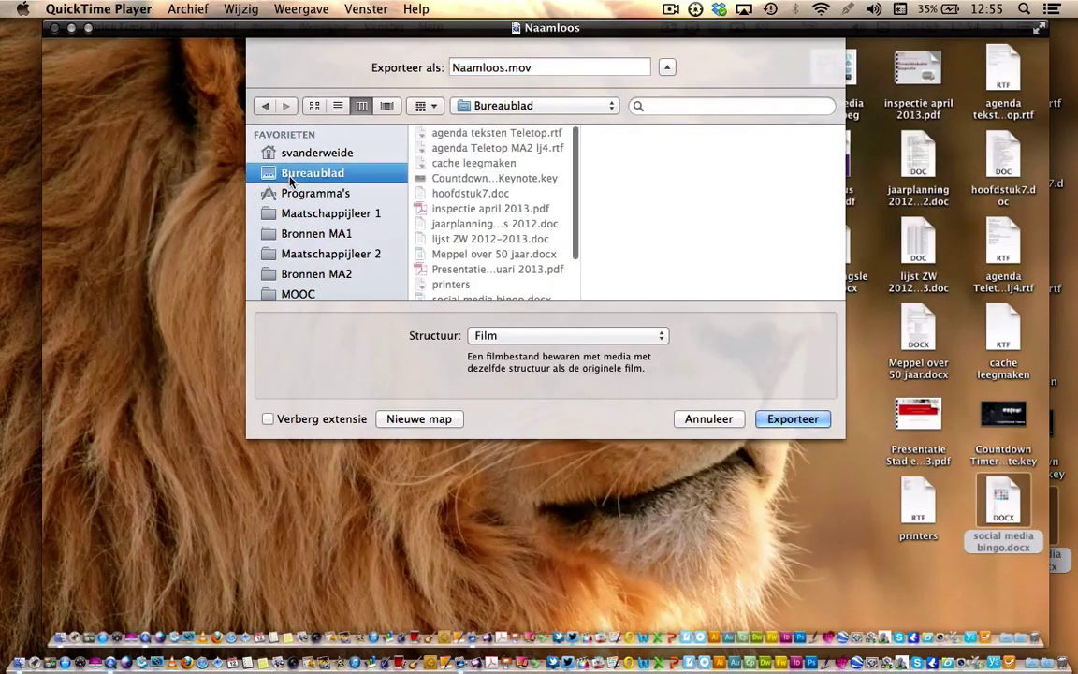
Name the exported file test.mov.
double_click(506, 68)
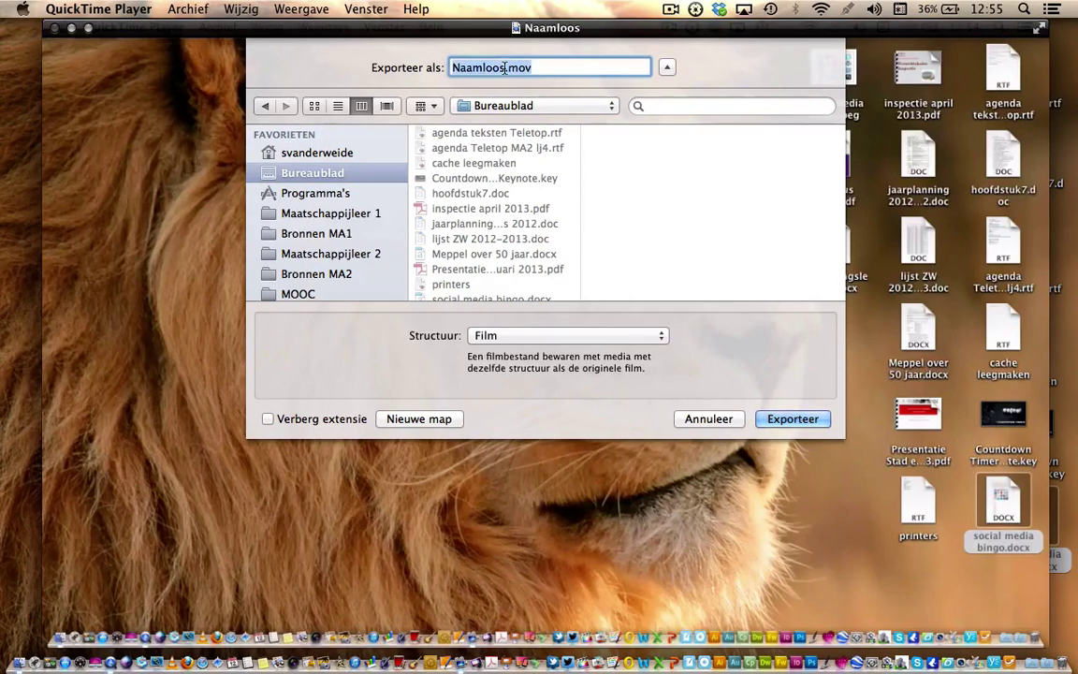
key(Right)
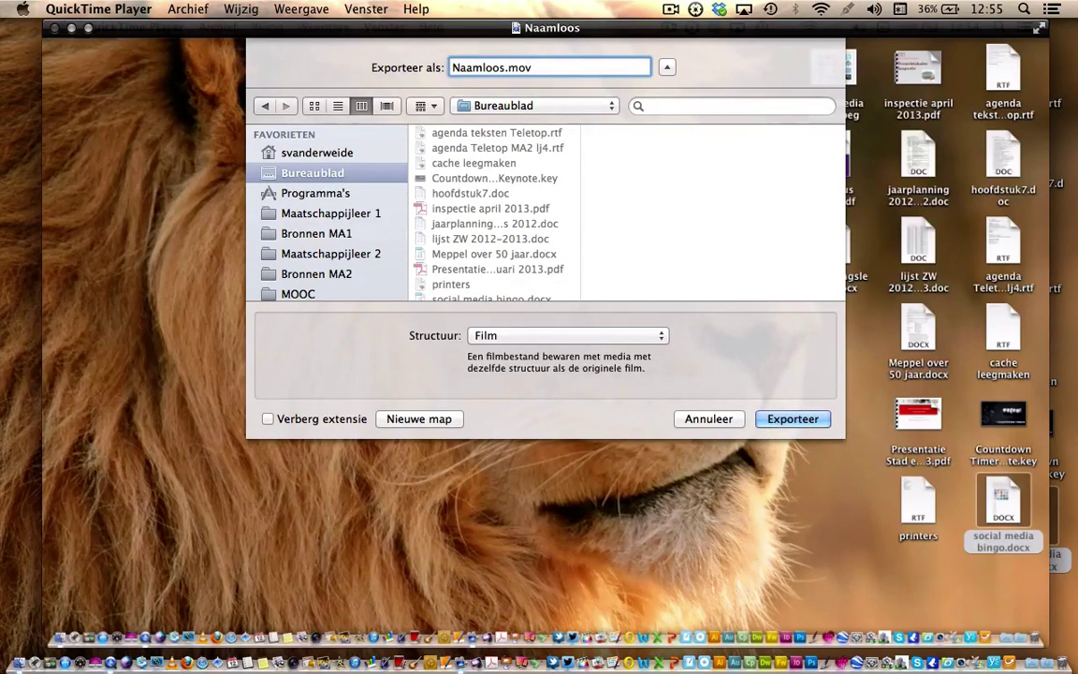
key(BackSpace)
key(BackSpace)
key(BackSpace)
key(BackSpace)
key(BackSpace)
key(BackSpace)
key(BackSpace)
key(BackSpace)
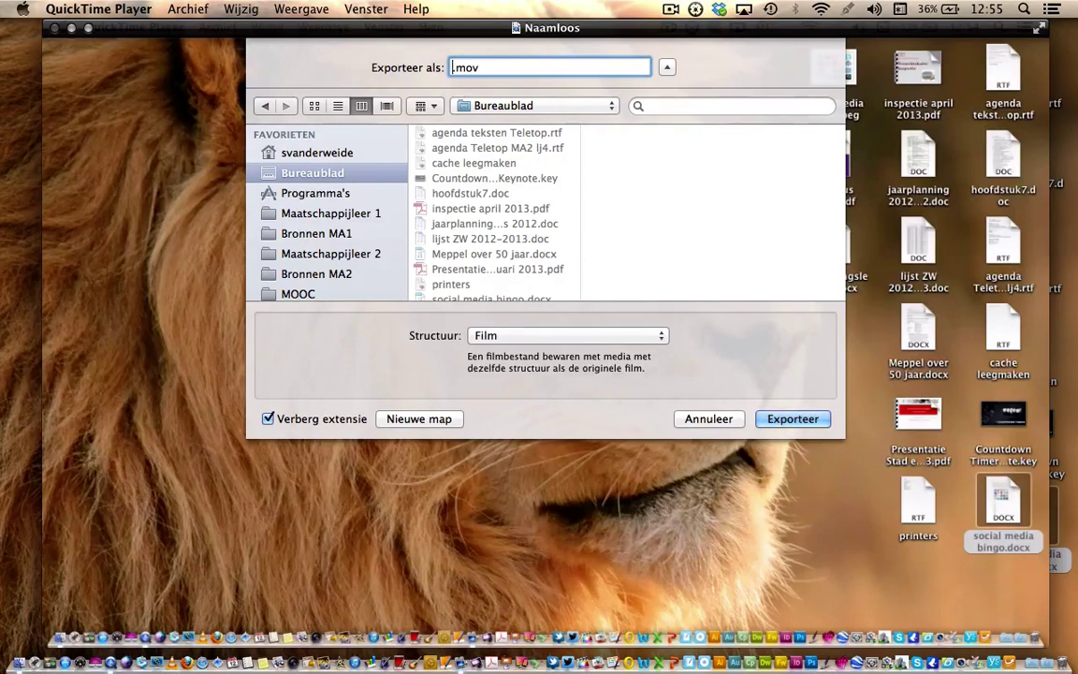
text(test)
Set the export structure to 1080p and export the movie.
click(662, 339)
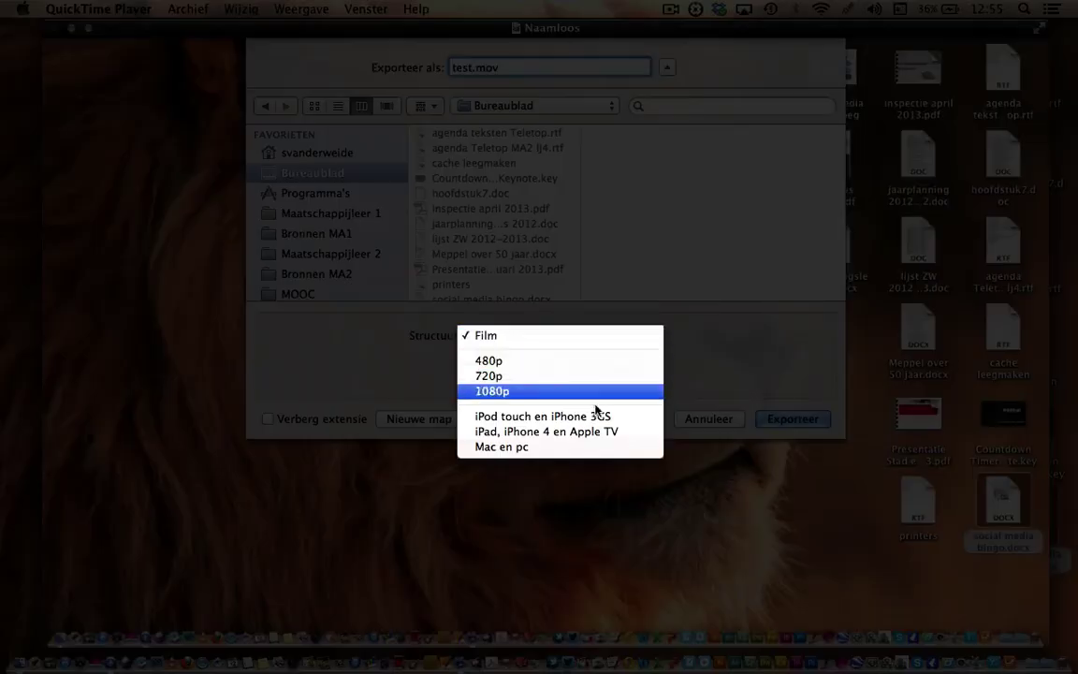
click(563, 392)
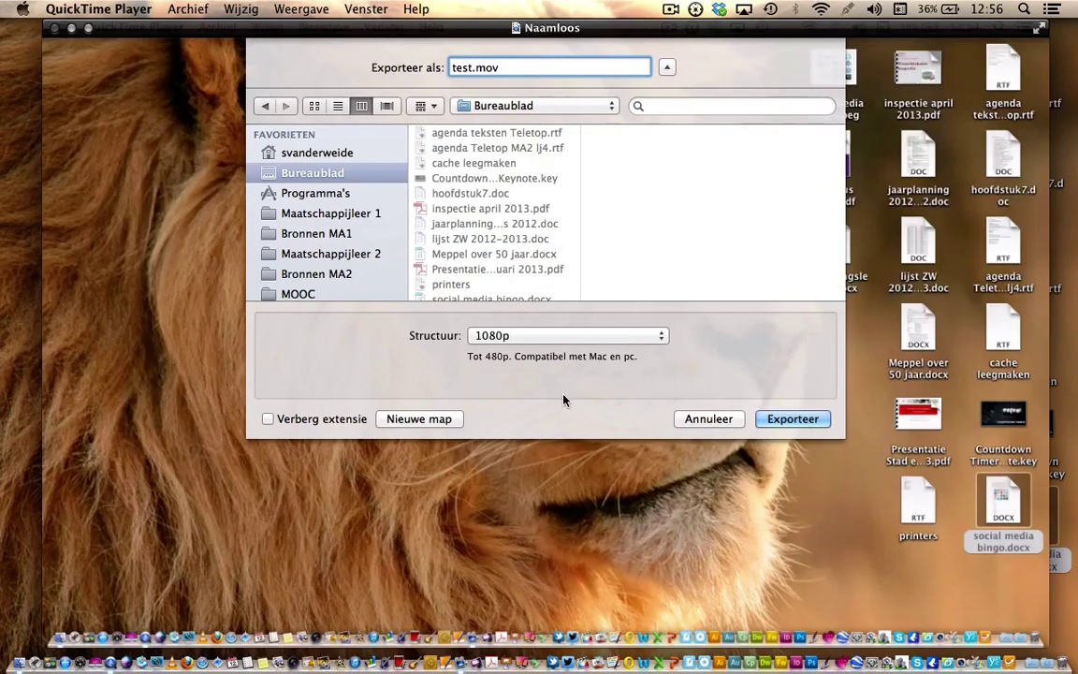
click(767, 418)
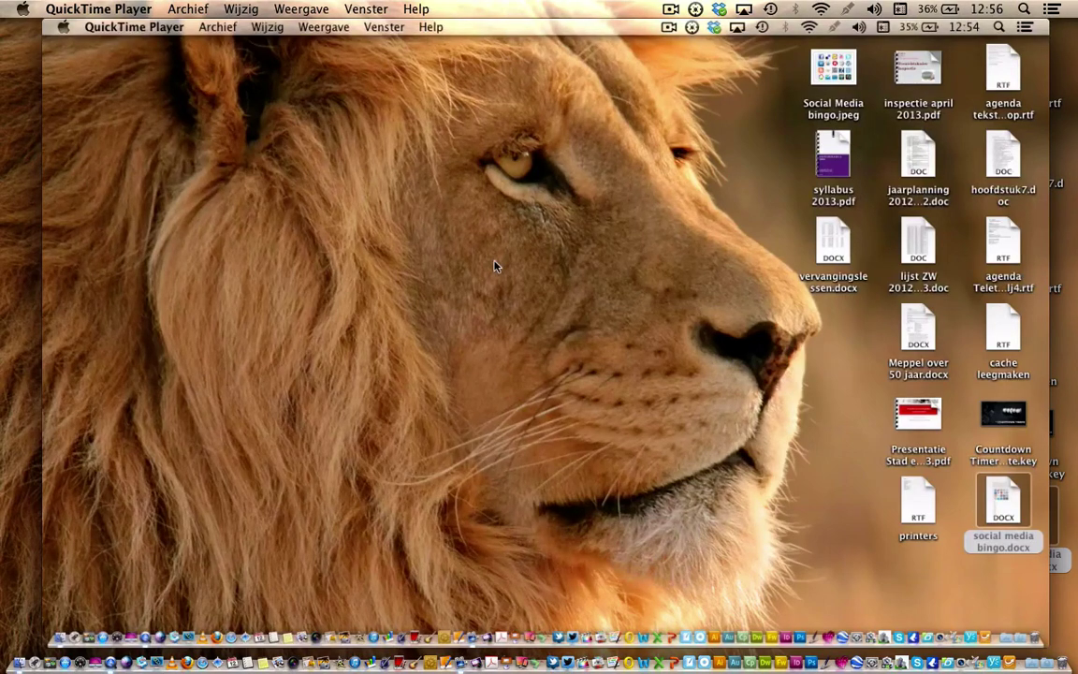
Quit QuickTime Player without saving the untitled recording.
click(127, 9)
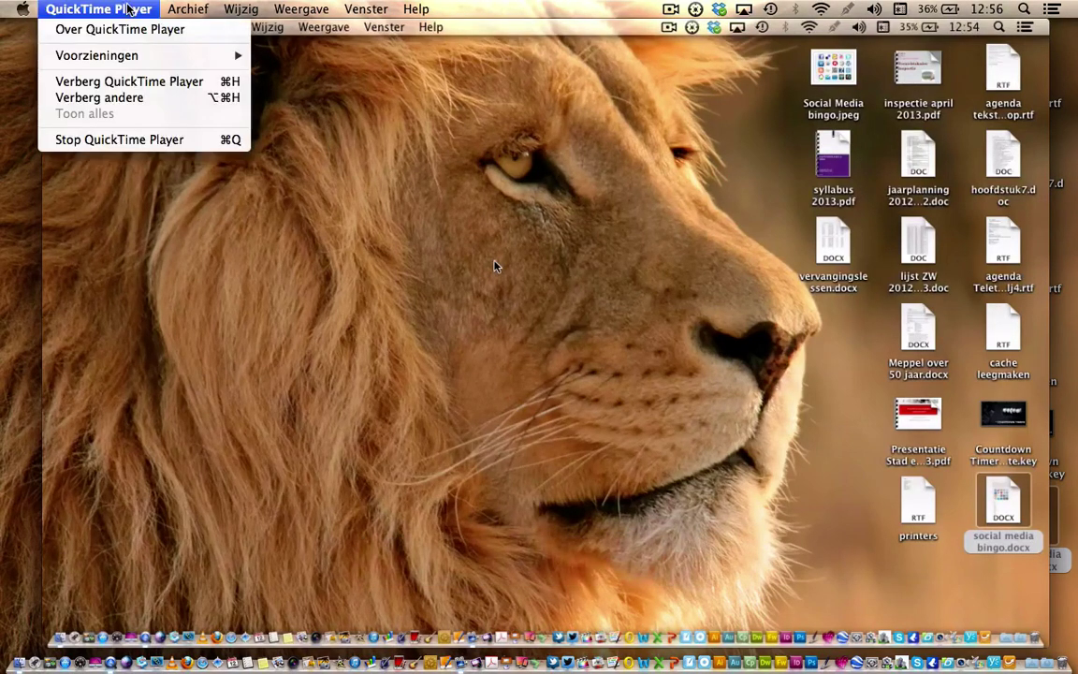
click(122, 140)
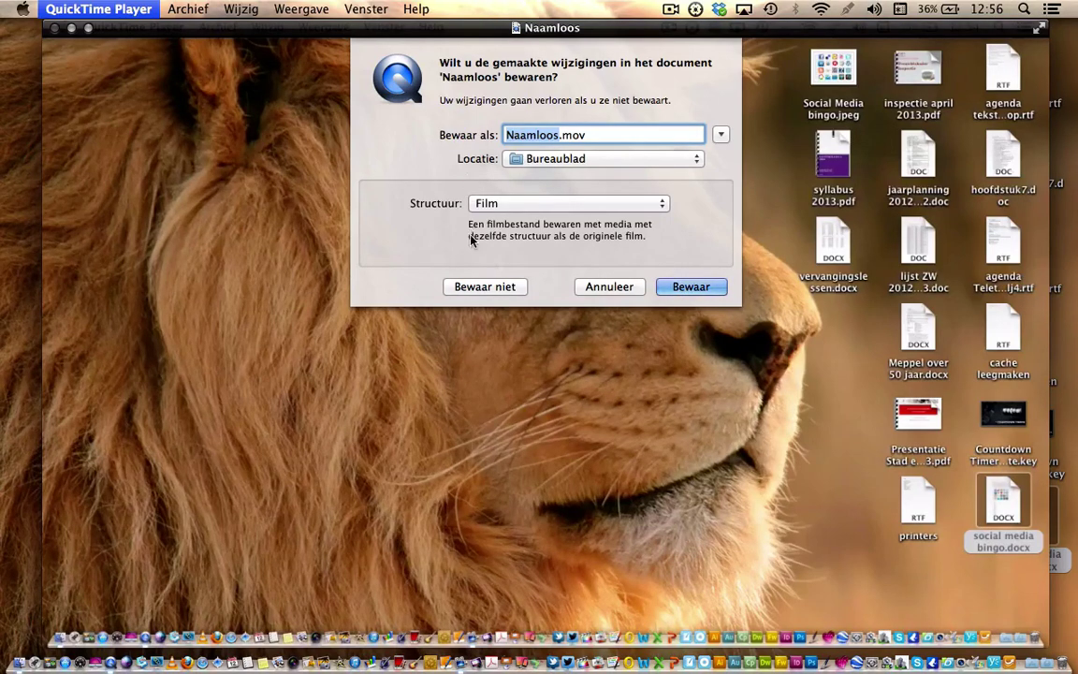
click(498, 285)
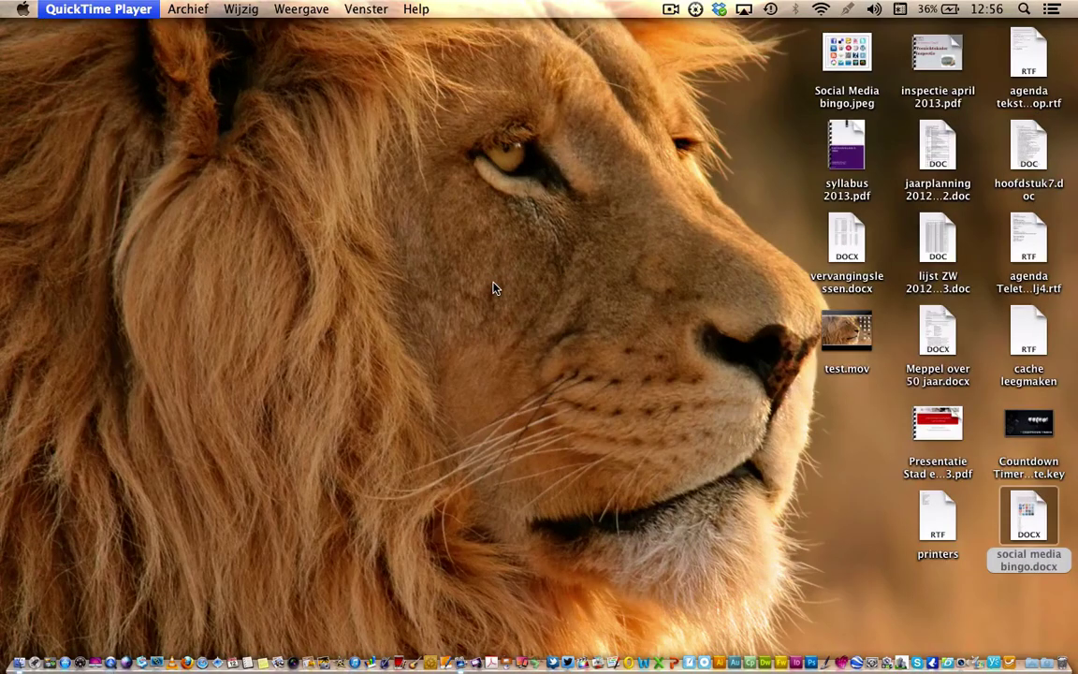
Preview test.mov from the desktop with Quick Look, then close the preview.
click(847, 330)
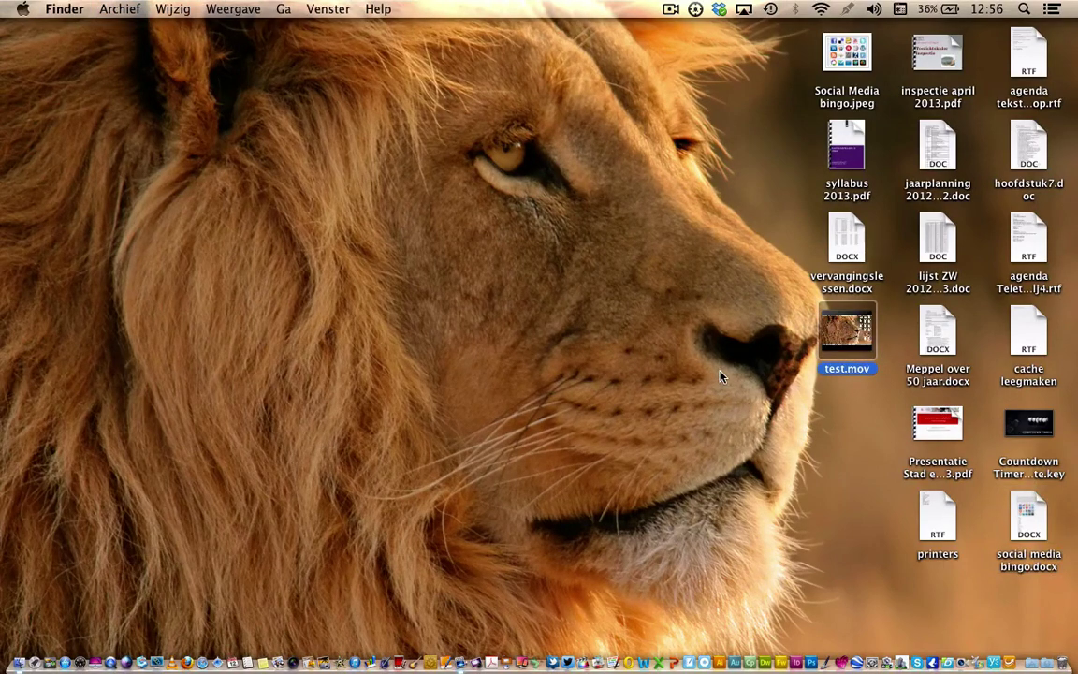
key(space)
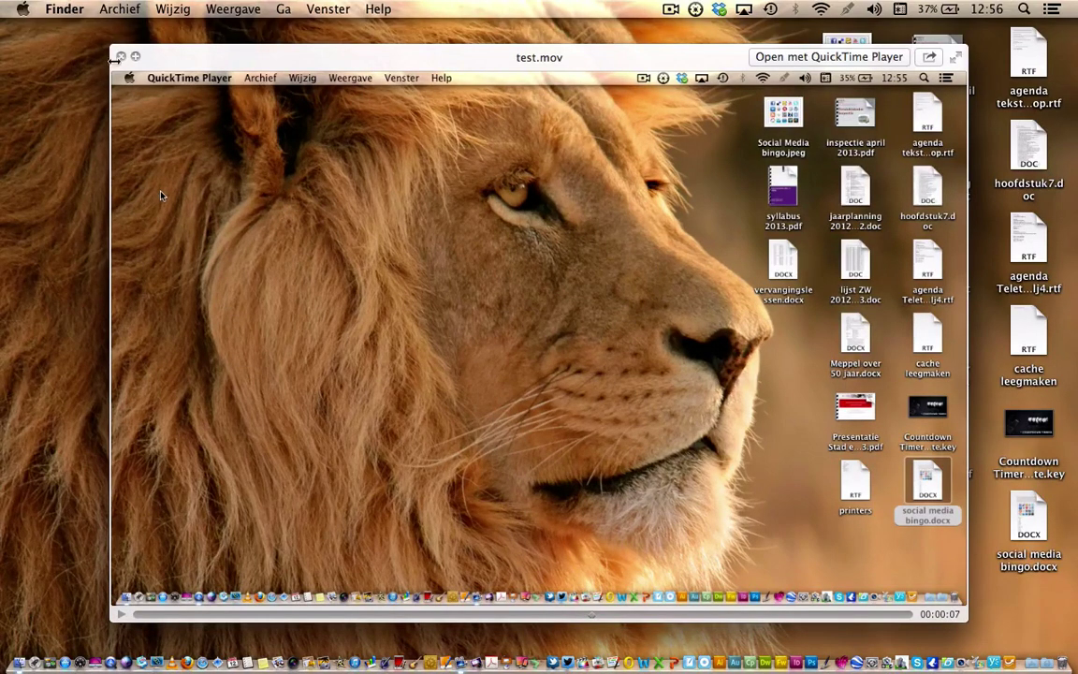
click(121, 58)
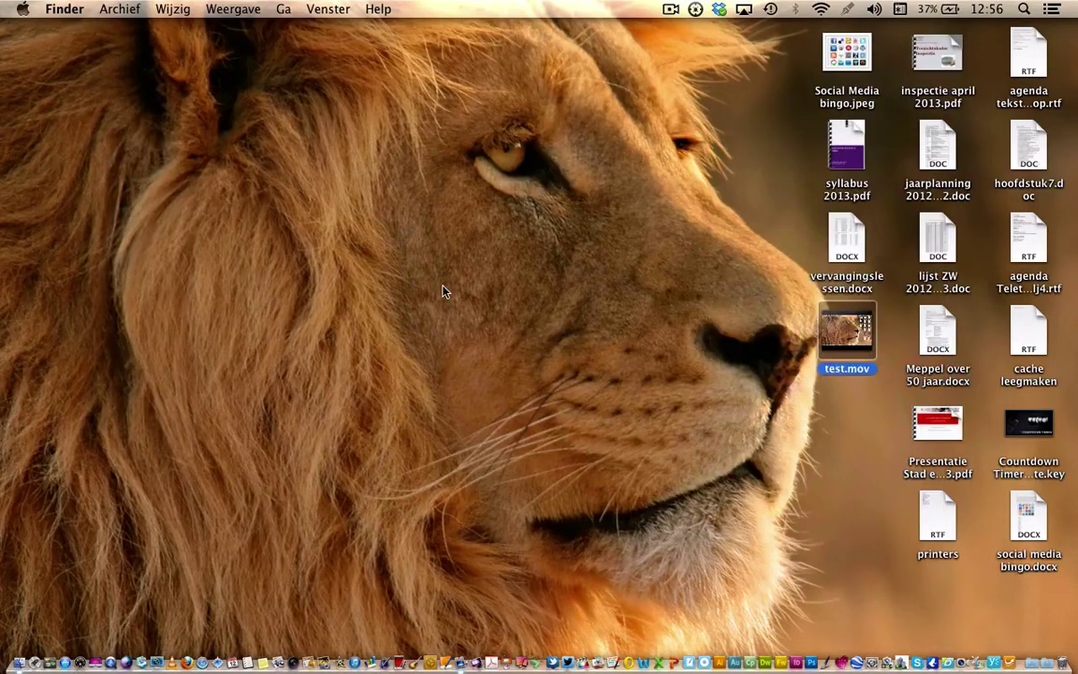